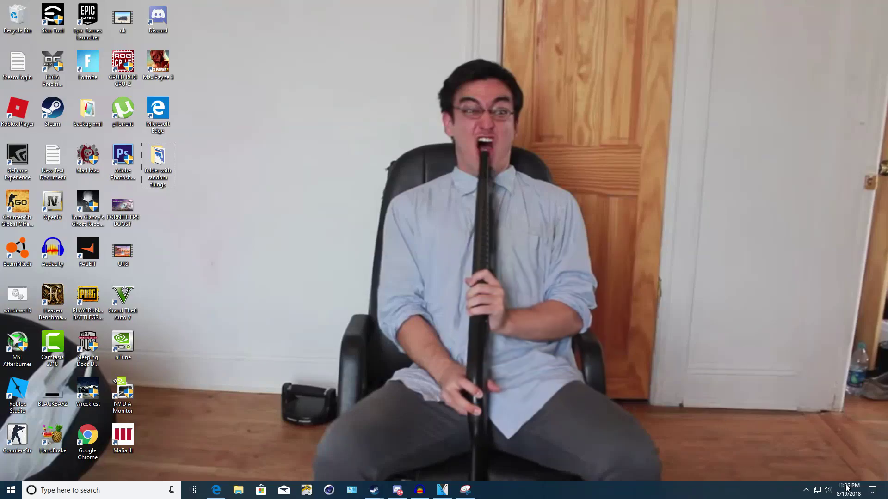
{"action": "right_click", "coordinate": [724, 440]}
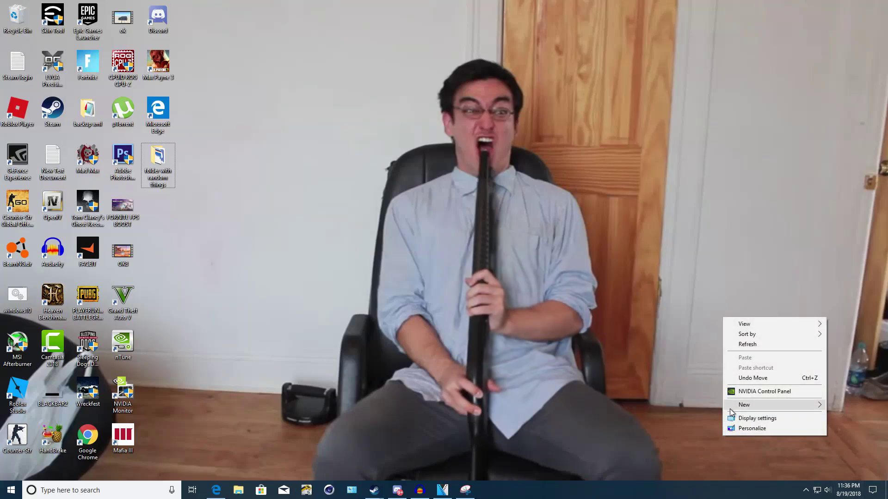
{"action": "mouse_move", "coordinate": [731, 405]}
{"action": "left_click", "coordinate": [673, 377]}
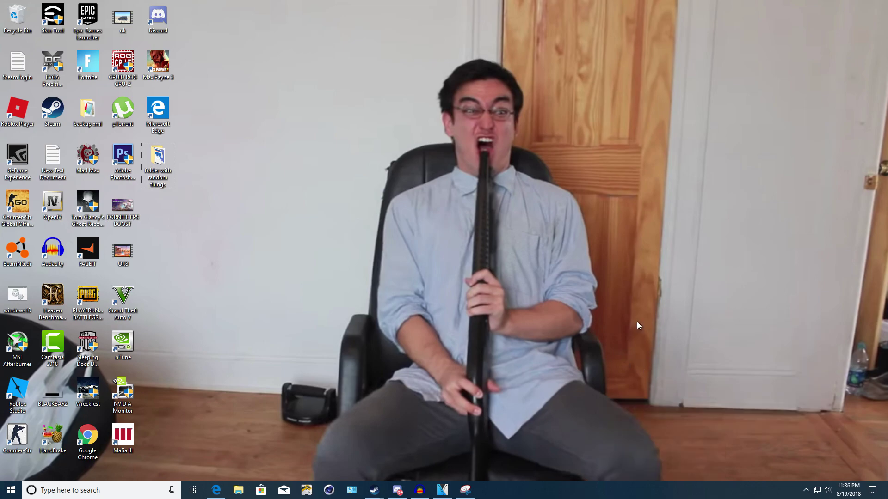
{"action": "left_click_drag", "start_coordinate": [422, 82], "coordinate": [556, 177]}
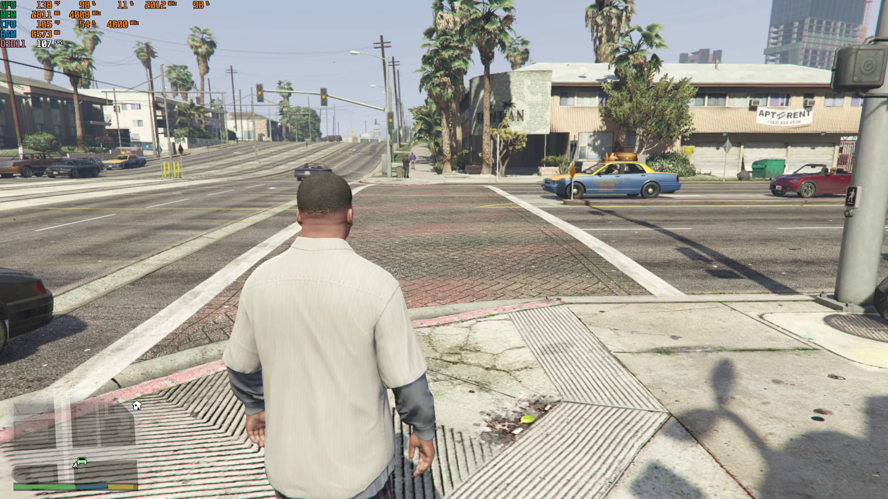
{"action": "key", "text": "w"}
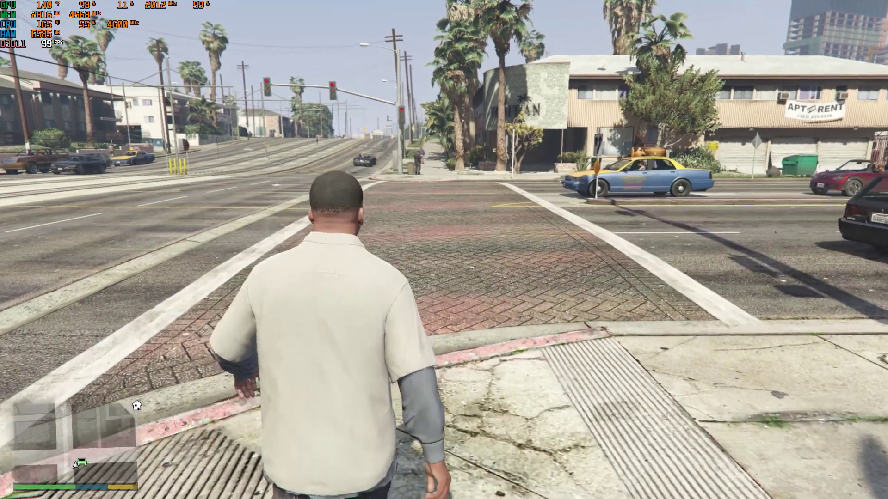
{"action": "key", "text": "w"}
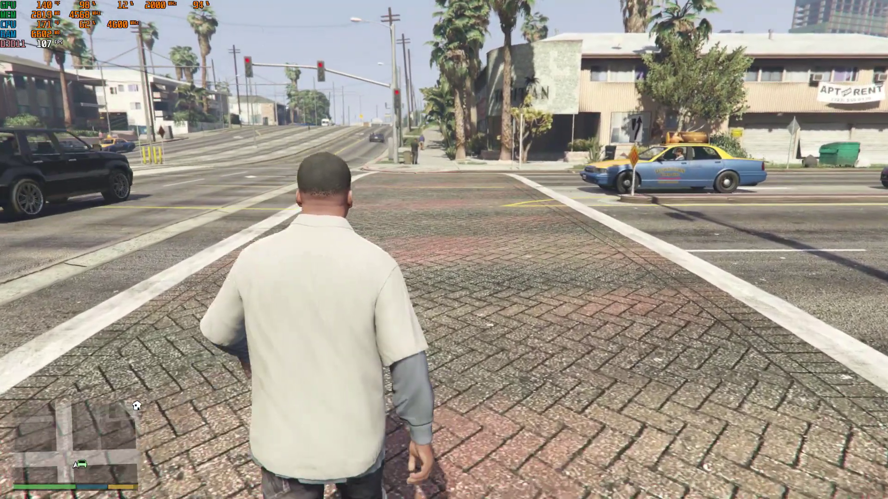
{"action": "key", "text": "w"}
{"action": "key", "text": "Up"}
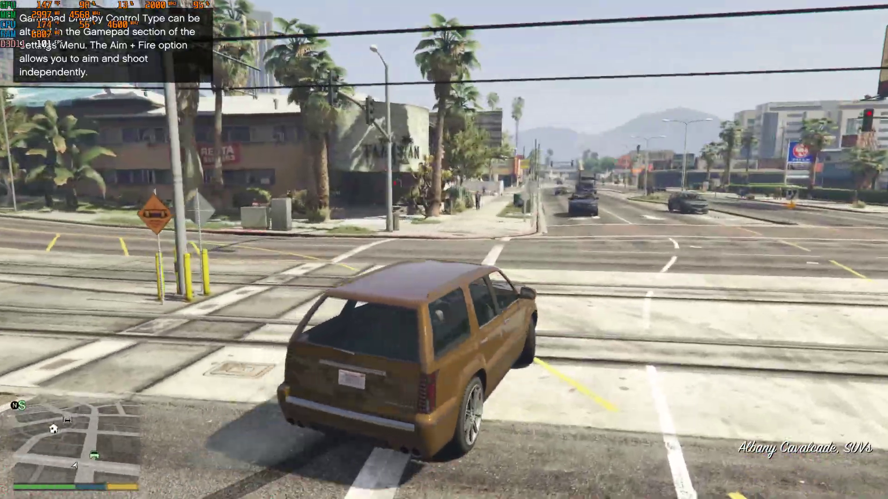
{"action": "key", "text": "a"}
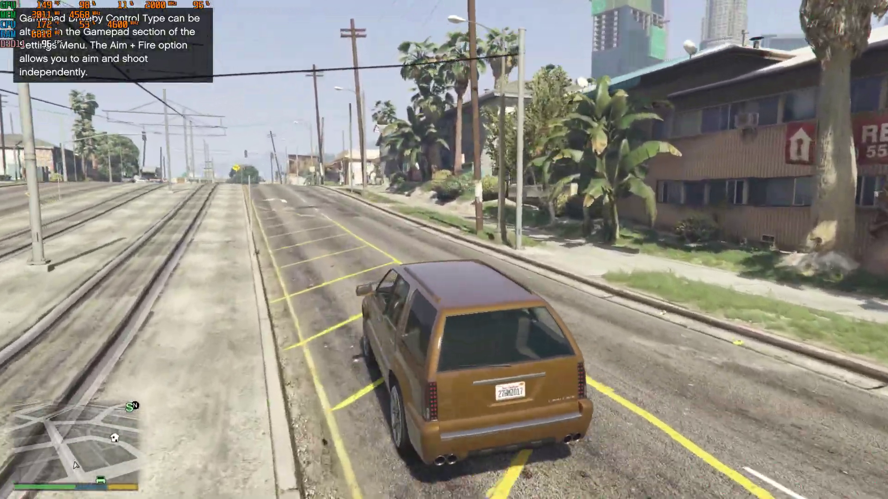
{"action": "key", "text": "w"}
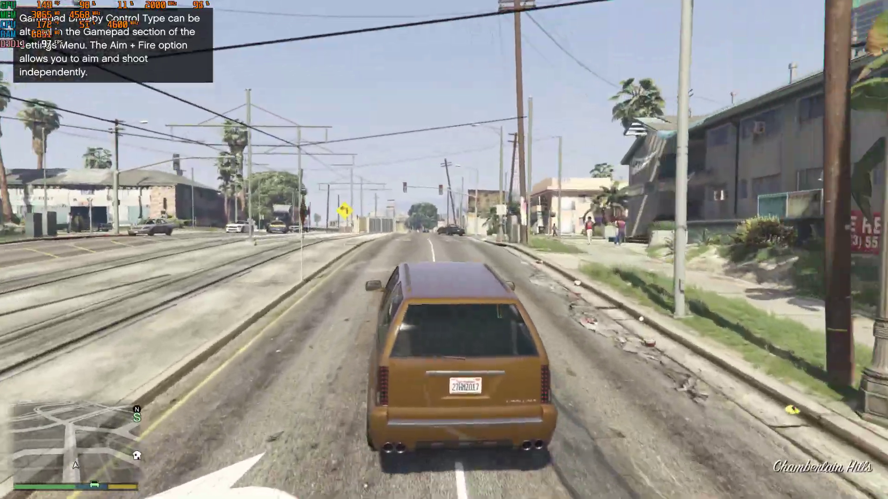
{"action": "key", "text": "q"}
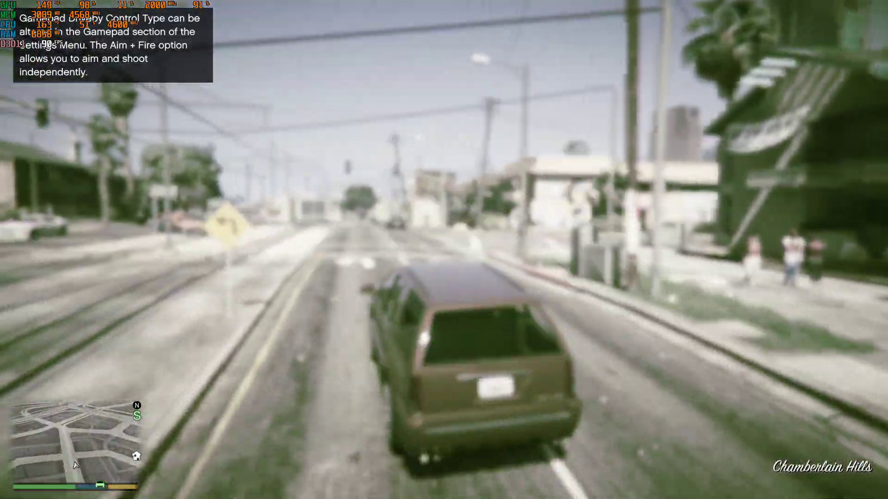
{"action": "key", "text": "w"}
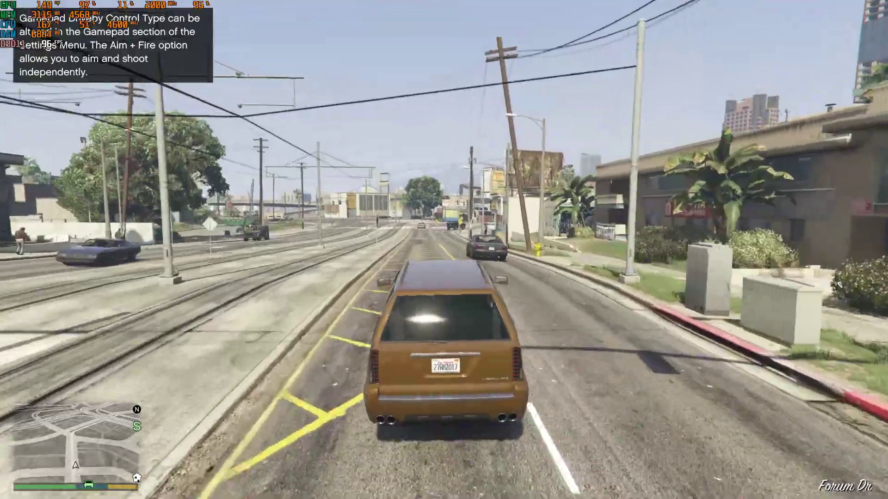
{"action": "key", "text": "v"}
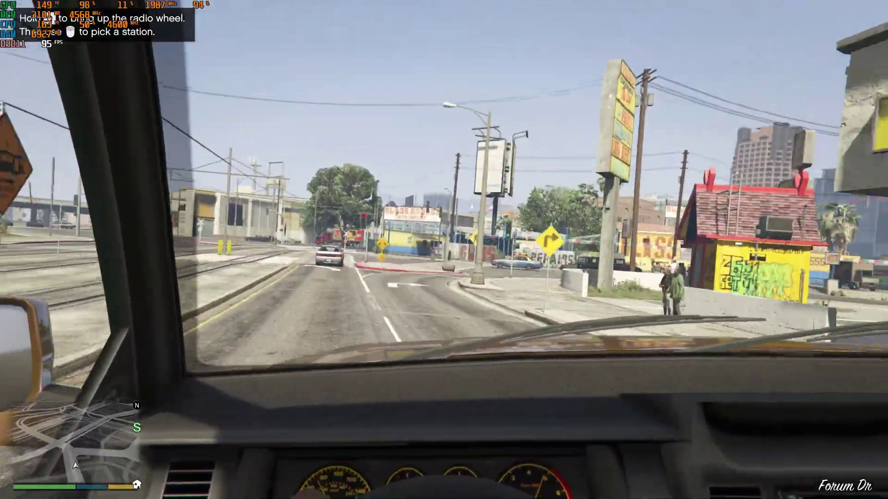
{"action": "key", "text": "a"}
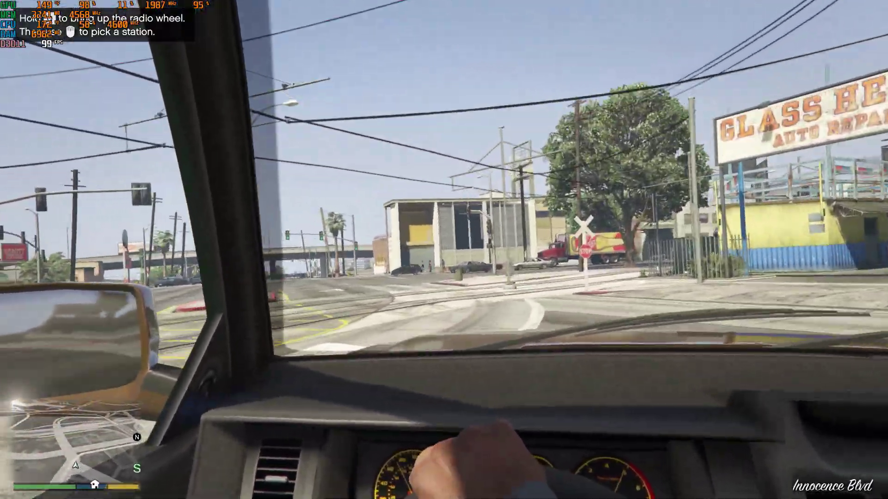
{"action": "key", "text": "d"}
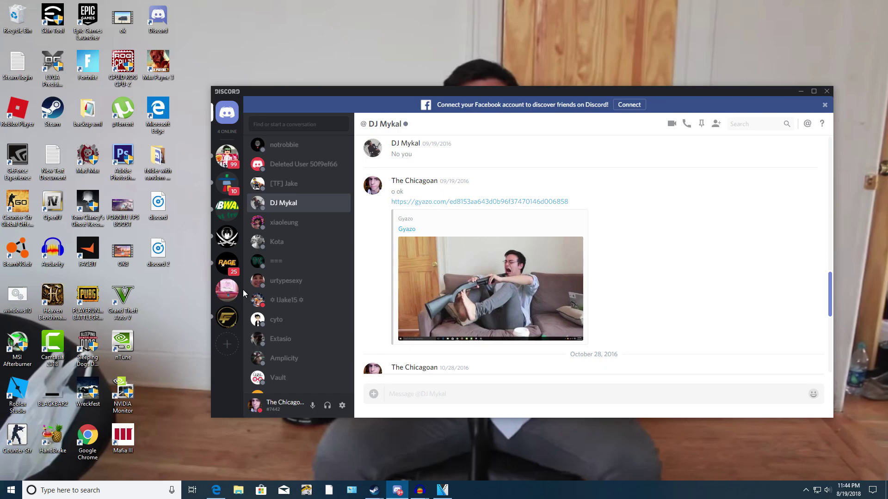
- Open the RAGE Plugin Hook server and join its General voice channel
{"action": "left_click", "coordinate": [227, 263]}
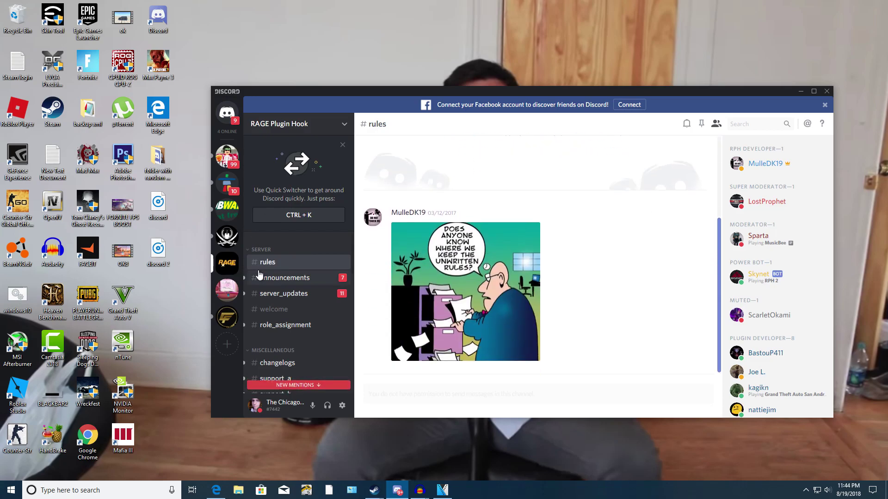
{"action": "scroll", "coordinate": [277, 280], "scroll_direction": "down", "scroll_amount": 6}
{"action": "scroll", "coordinate": [276, 279], "scroll_direction": "up", "scroll_amount": 6}
{"action": "scroll", "coordinate": [277, 279], "scroll_direction": "down", "scroll_amount": 5}
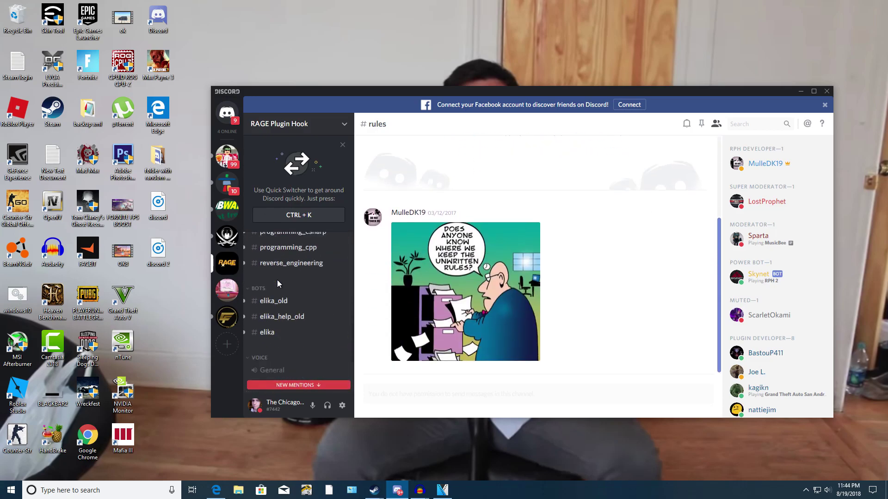
{"action": "left_click", "coordinate": [282, 266]}
{"action": "scroll", "coordinate": [289, 271], "scroll_direction": "down", "scroll_amount": 2}
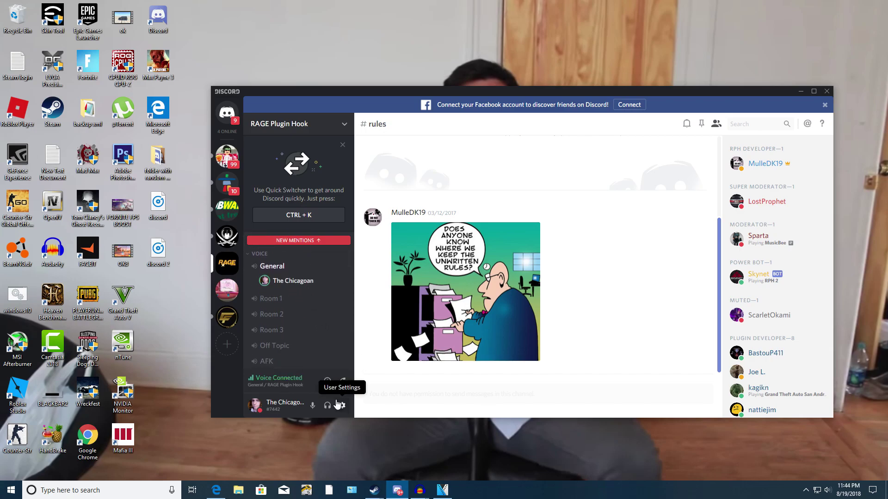
- Disconnect from the voice call and rejoin the General voice channel of the RAGE Plugin Hook server
{"action": "left_click", "coordinate": [342, 381]}
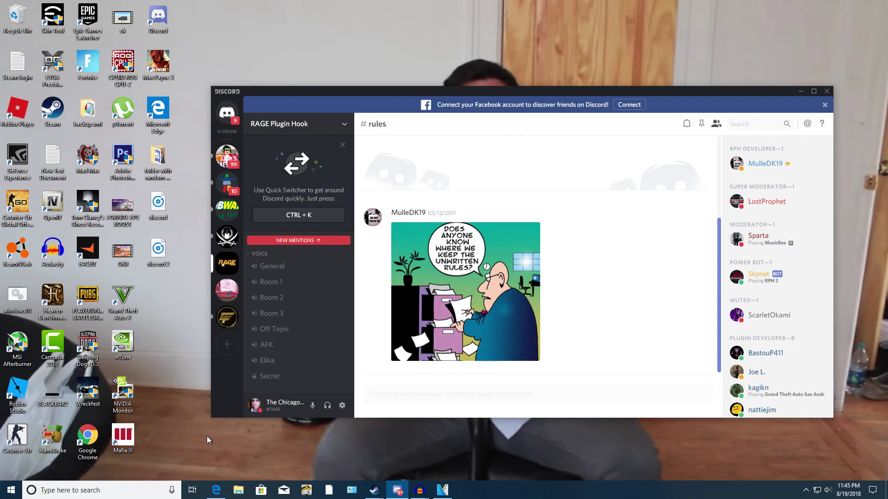
{"action": "left_click_drag", "start_coordinate": [218, 418], "coordinate": [218, 424]}
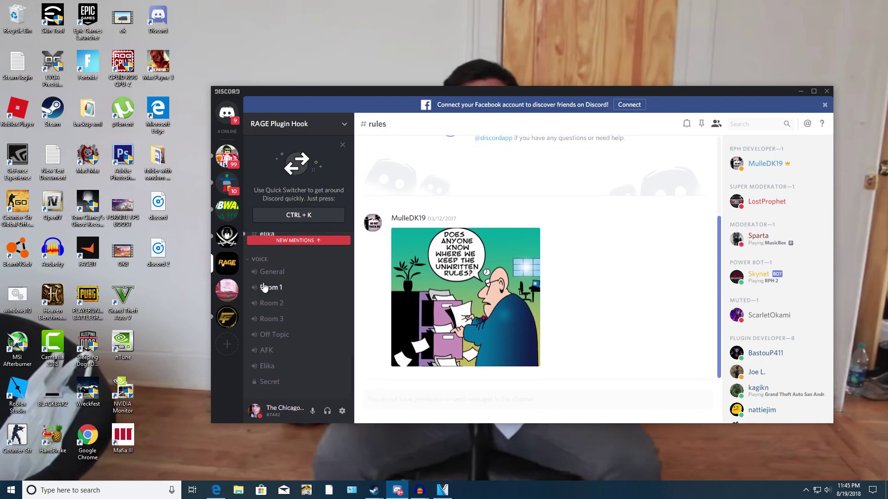
{"action": "left_click", "coordinate": [271, 267]}
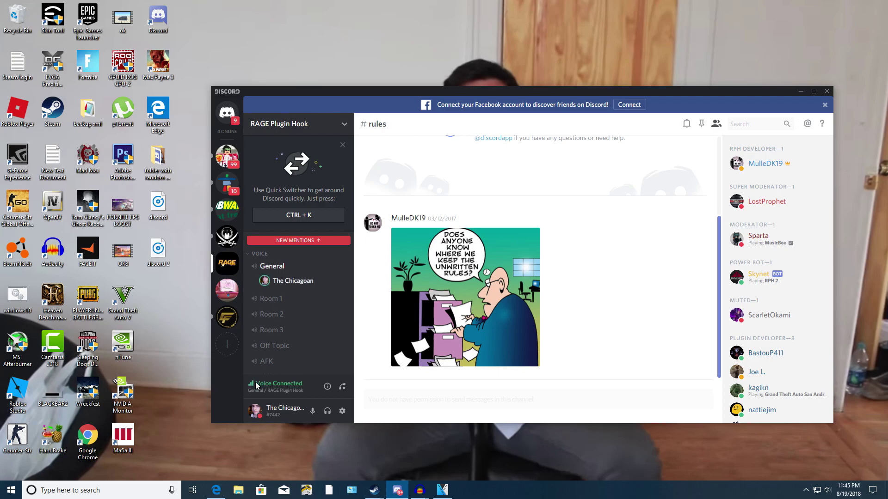
- Check the voice connection indicator and the computer's network connections
{"action": "mouse_move", "coordinate": [251, 388]}
{"action": "left_click", "coordinate": [817, 490]}
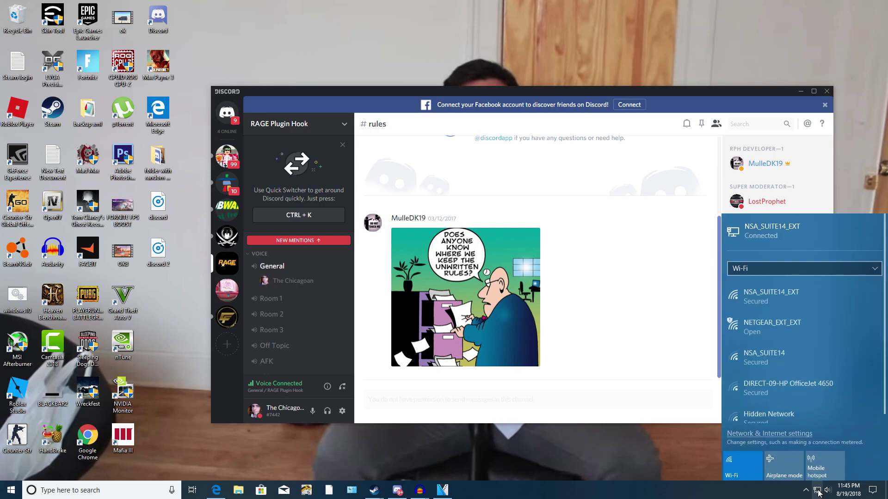
{"action": "left_click", "coordinate": [875, 109]}
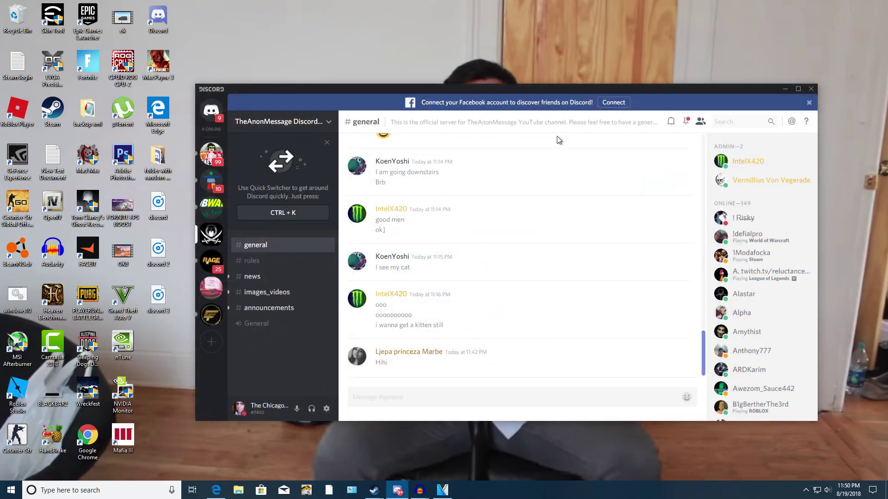
- Open Discord's Voice & Video user settings and review the available input devices
{"action": "left_click", "coordinate": [327, 410]}
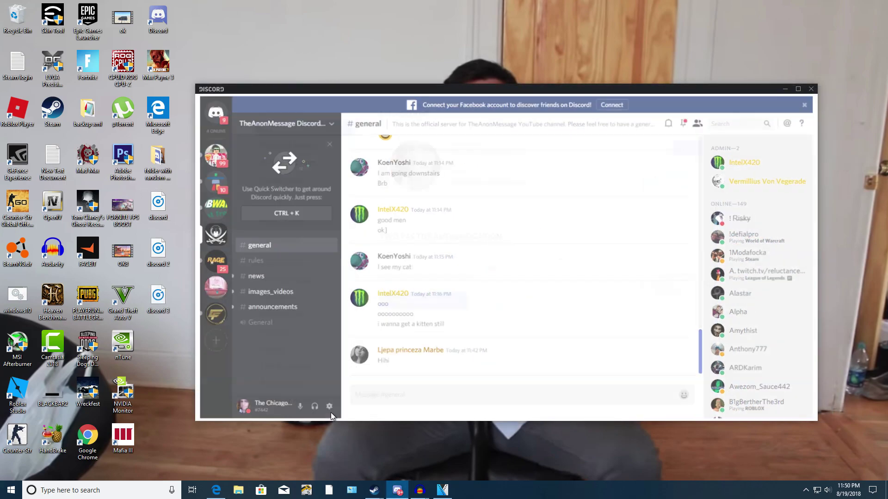
{"action": "left_click", "coordinate": [299, 277]}
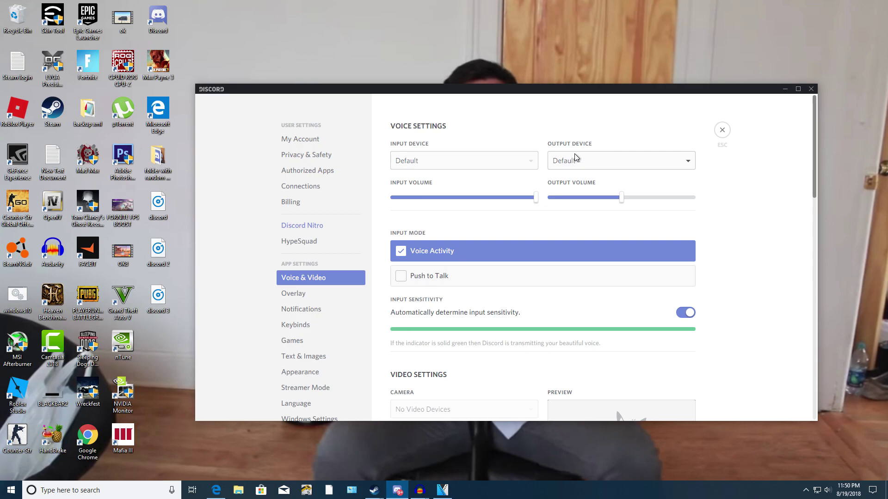
{"action": "left_click", "coordinate": [432, 162]}
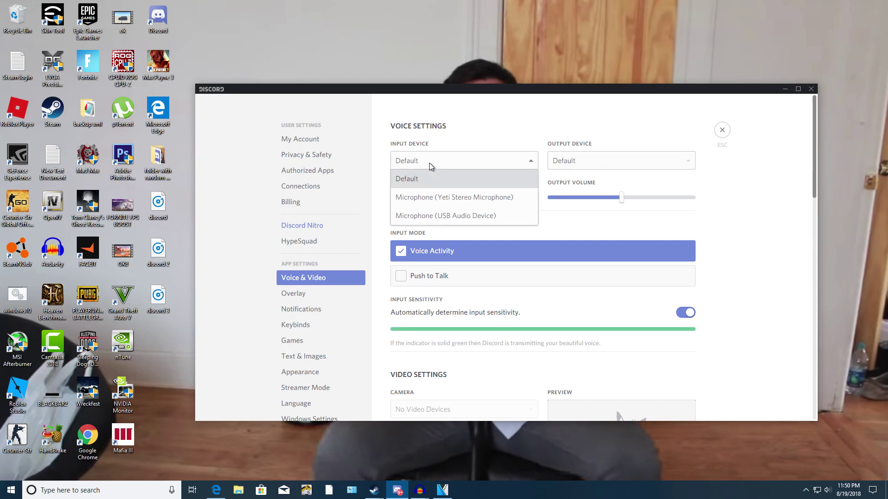
{"action": "left_click", "coordinate": [446, 215]}
{"action": "scroll", "coordinate": [452, 189], "scroll_direction": "down", "scroll_amount": 4}
{"action": "scroll", "coordinate": [452, 189], "scroll_direction": "up", "scroll_amount": 4}
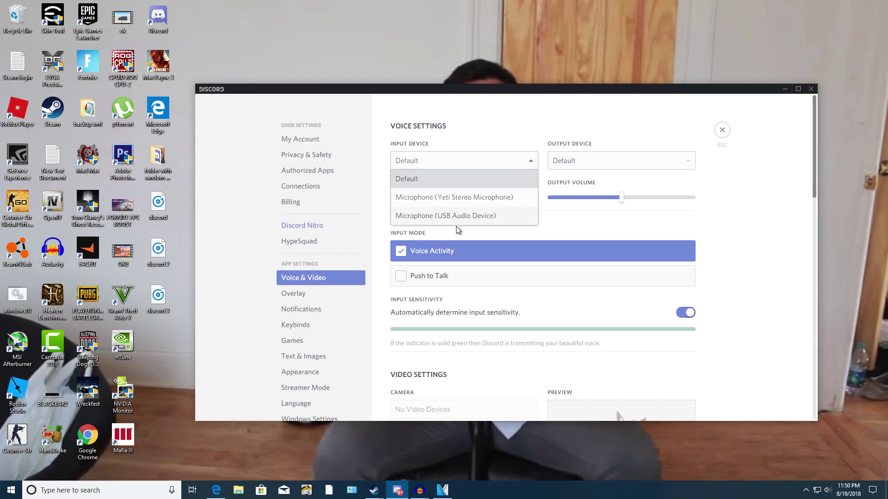
- Review the available output devices in the voice settings, keeping Default selected
{"action": "left_click", "coordinate": [559, 163]}
{"action": "scroll", "coordinate": [617, 208], "scroll_direction": "down", "scroll_amount": 4}
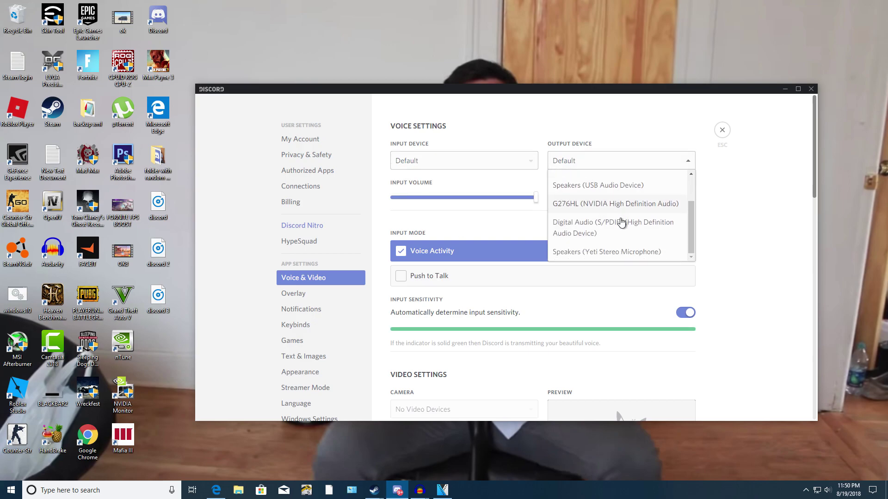
{"action": "scroll", "coordinate": [601, 203], "scroll_direction": "up", "scroll_amount": 2}
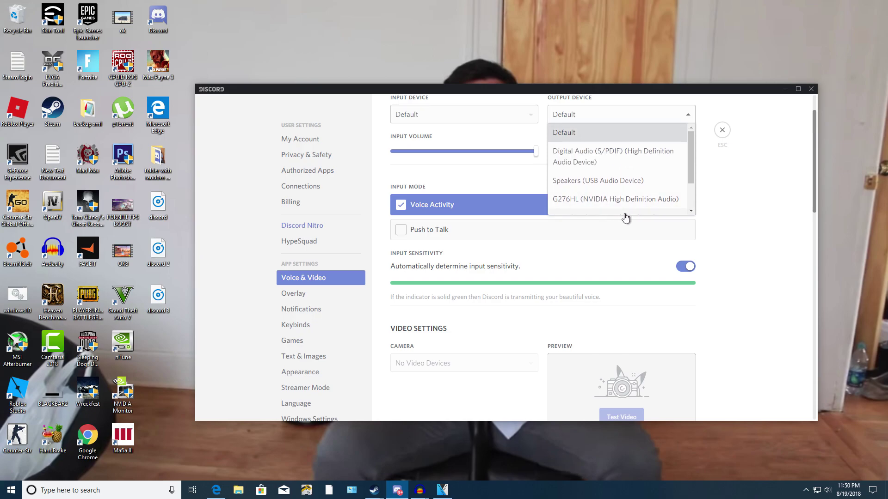
{"action": "scroll", "coordinate": [624, 217], "scroll_direction": "down", "scroll_amount": 2}
{"action": "scroll", "coordinate": [726, 227], "scroll_direction": "up", "scroll_amount": 1}
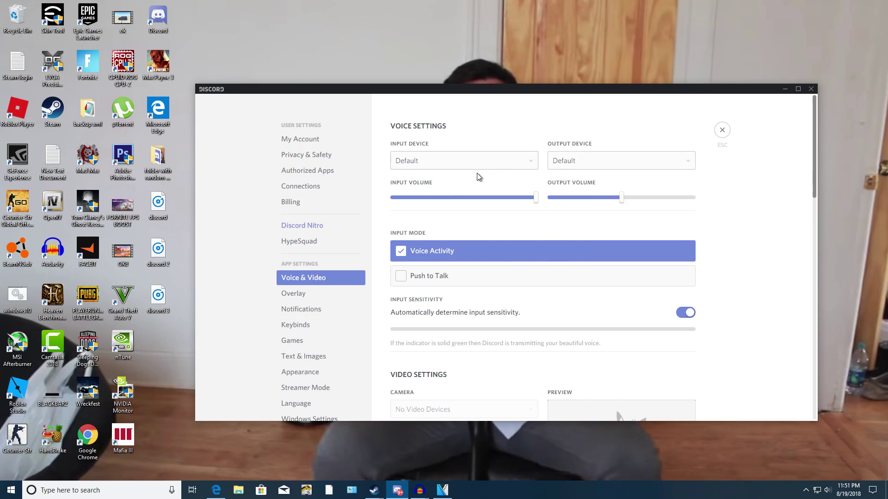
- Look over the input device choices again and leave the input device on Default
{"action": "left_click", "coordinate": [461, 164]}
{"action": "scroll", "coordinate": [423, 194], "scroll_direction": "down", "scroll_amount": 2}
{"action": "scroll", "coordinate": [476, 234], "scroll_direction": "up", "scroll_amount": 2}
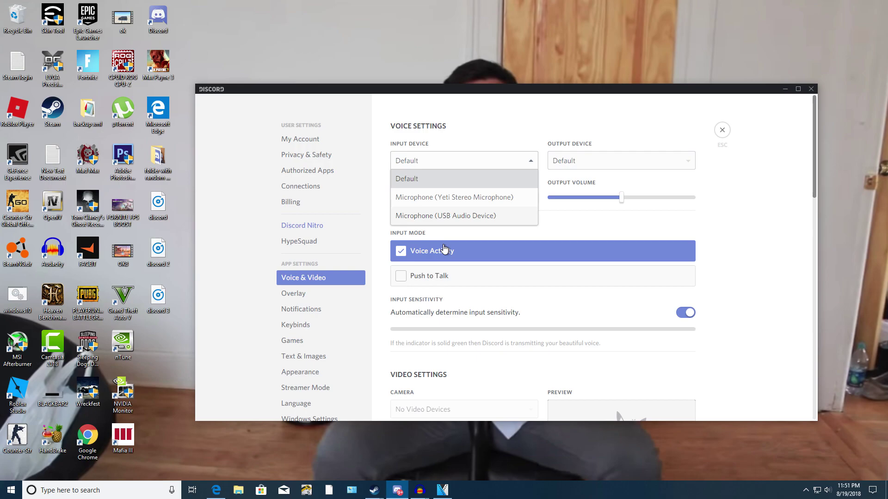
{"action": "left_click", "coordinate": [495, 105]}
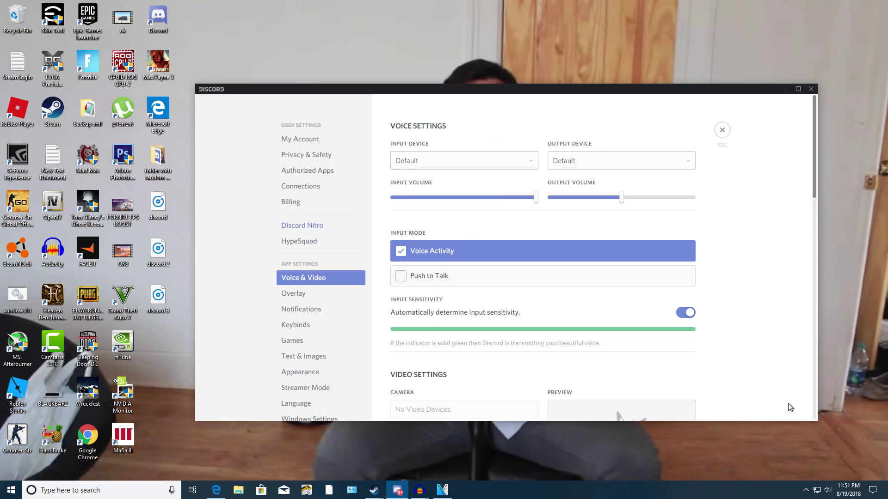
- Switch to the Windows Sound settings and show the recording devices
{"action": "right_click", "coordinate": [830, 489]}
{"action": "left_click", "coordinate": [787, 464]}
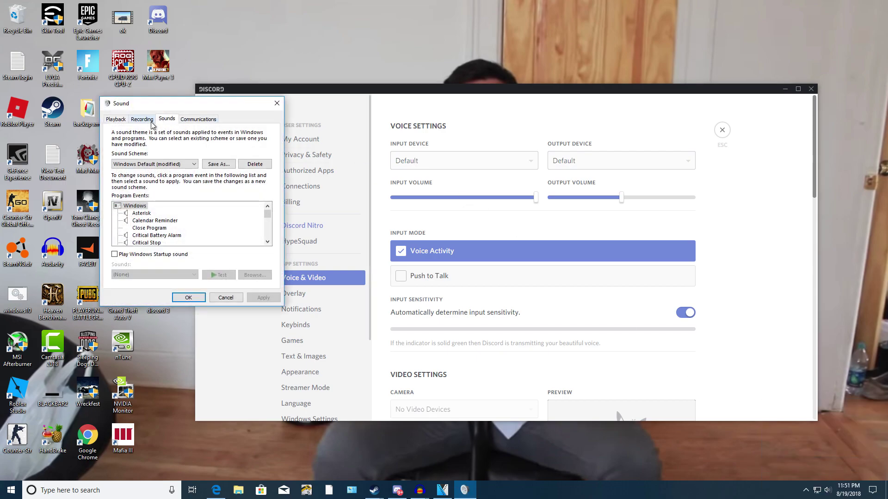
{"action": "right_click", "coordinate": [828, 489]}
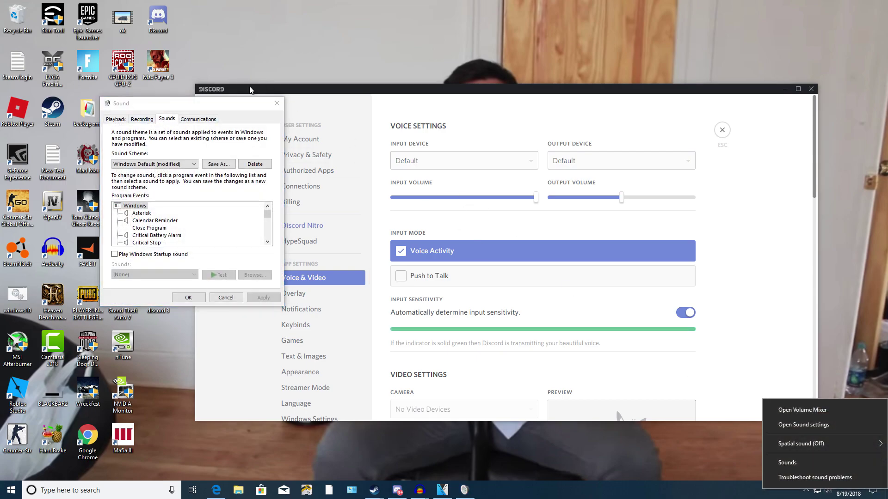
{"action": "left_click", "coordinate": [150, 122]}
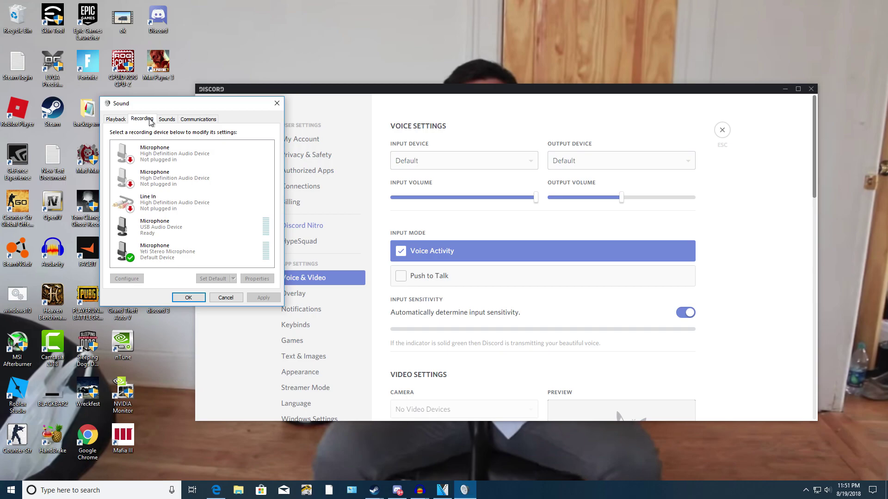
- Check the options of the Yeti Stereo Microphone and the USB Audio Device microphone among the recording devices
{"action": "left_click", "coordinate": [159, 252]}
{"action": "right_click", "coordinate": [159, 252]}
{"action": "left_click", "coordinate": [152, 255]}
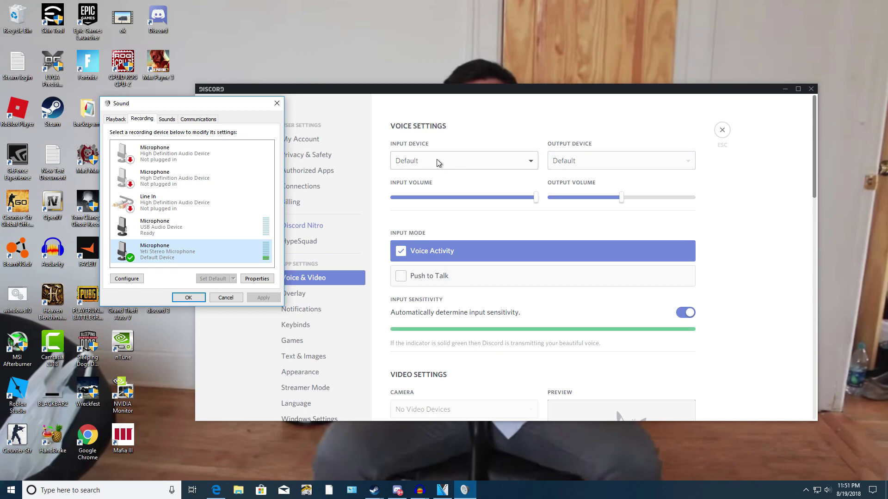
{"action": "right_click", "coordinate": [185, 227]}
{"action": "left_click", "coordinate": [176, 228]}
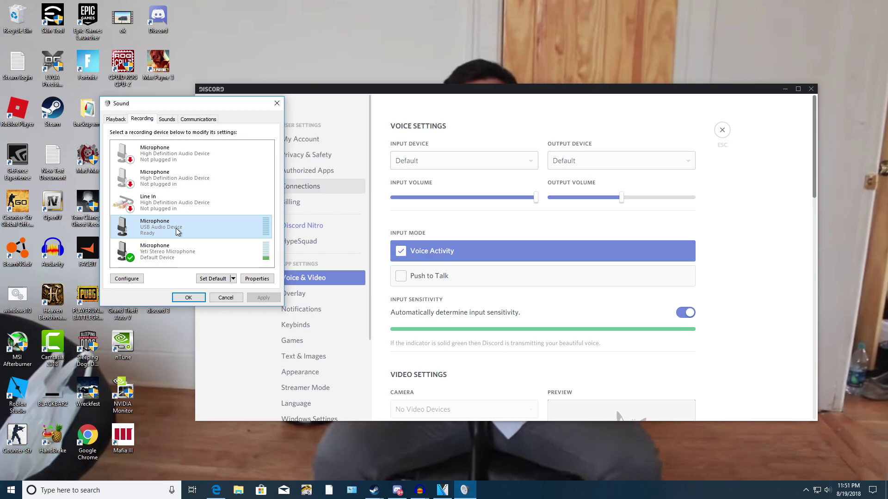
- Set Discord's input device to Microphone (Yeti Stereo Microphone), comparing it with the default recording device in the Windows Sound settings
{"action": "left_click", "coordinate": [422, 166]}
{"action": "left_click", "coordinate": [423, 165]}
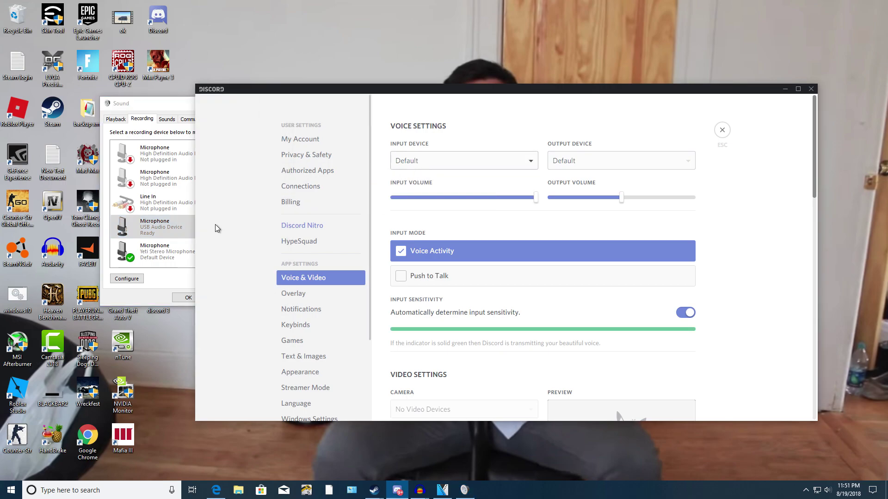
{"action": "left_click", "coordinate": [185, 229]}
{"action": "left_click", "coordinate": [188, 255]}
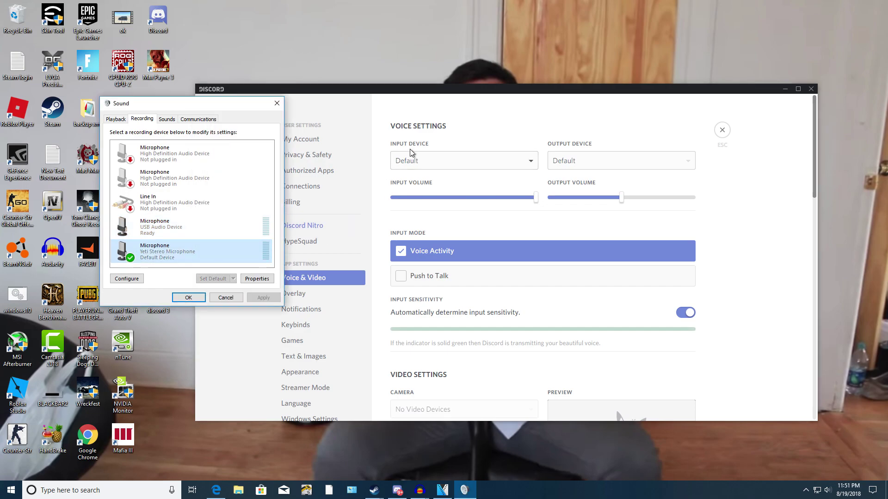
{"action": "left_click", "coordinate": [415, 164]}
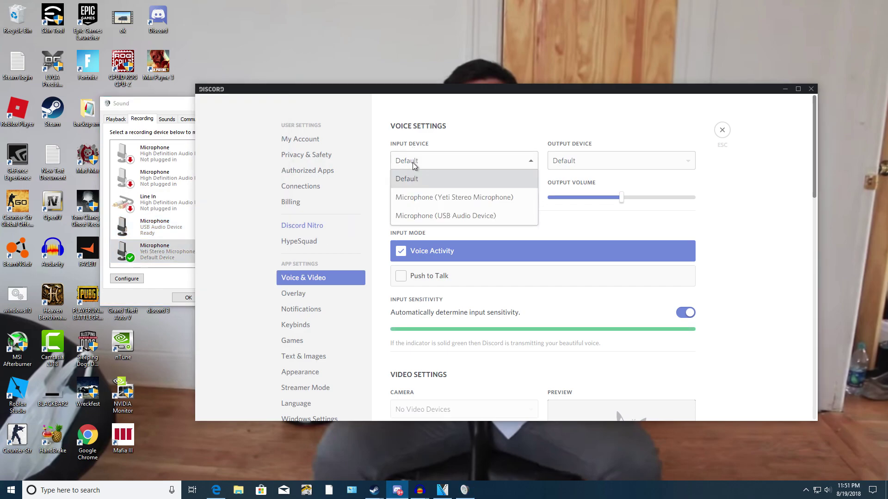
{"action": "left_click", "coordinate": [425, 199]}
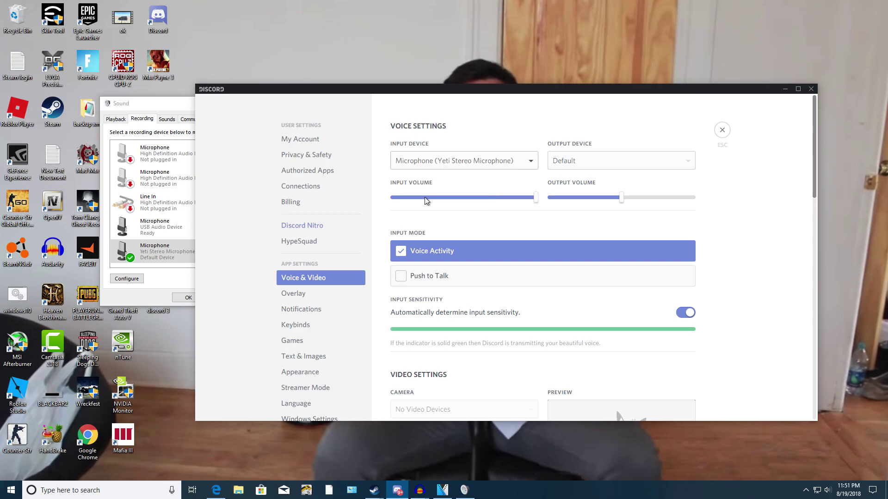
{"action": "left_click", "coordinate": [171, 102]}
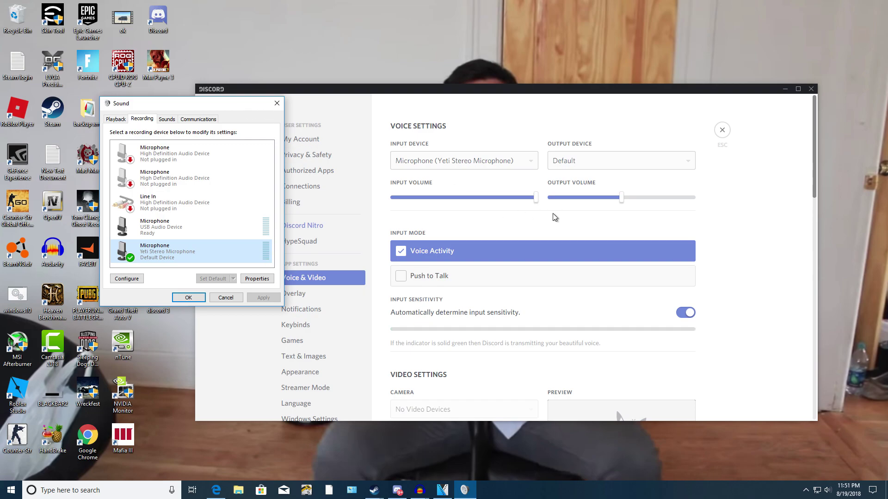
- Look through all output device choices in Discord's voice settings and leave the output device on Default
{"action": "left_click", "coordinate": [595, 165]}
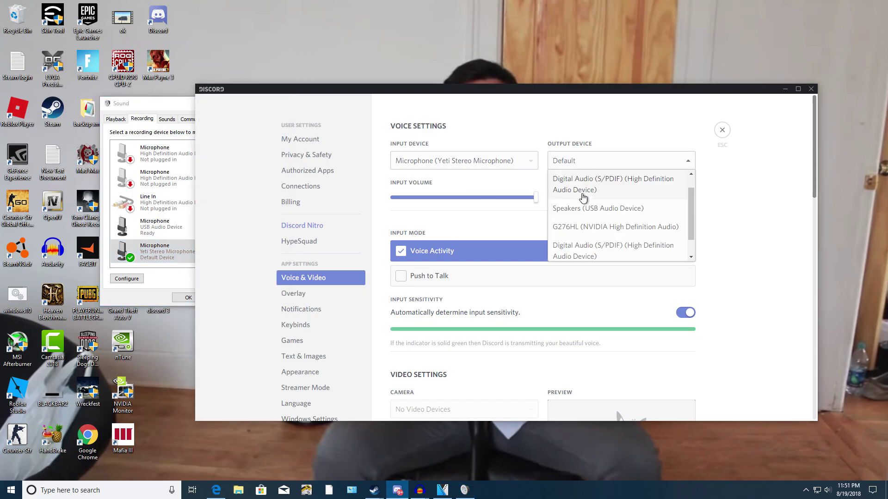
{"action": "scroll", "coordinate": [584, 204], "scroll_direction": "down", "scroll_amount": 1}
{"action": "scroll", "coordinate": [582, 206], "scroll_direction": "up", "scroll_amount": 2}
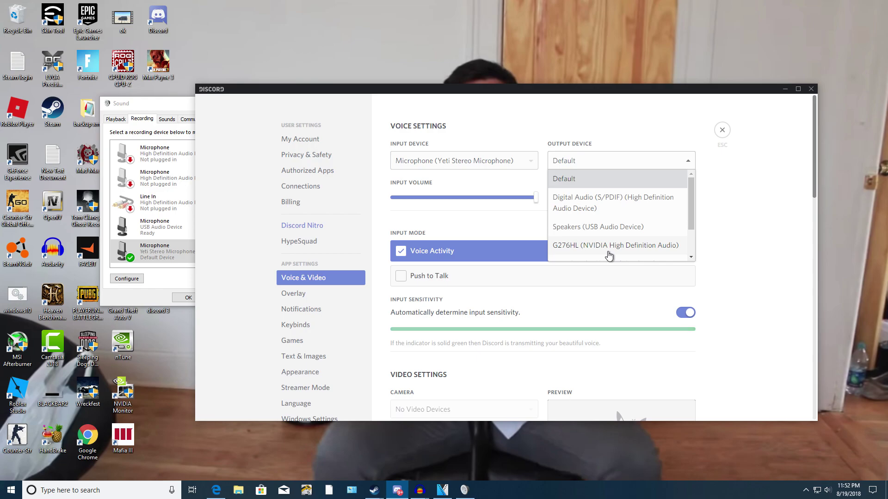
{"action": "scroll", "coordinate": [608, 255], "scroll_direction": "down", "scroll_amount": 5}
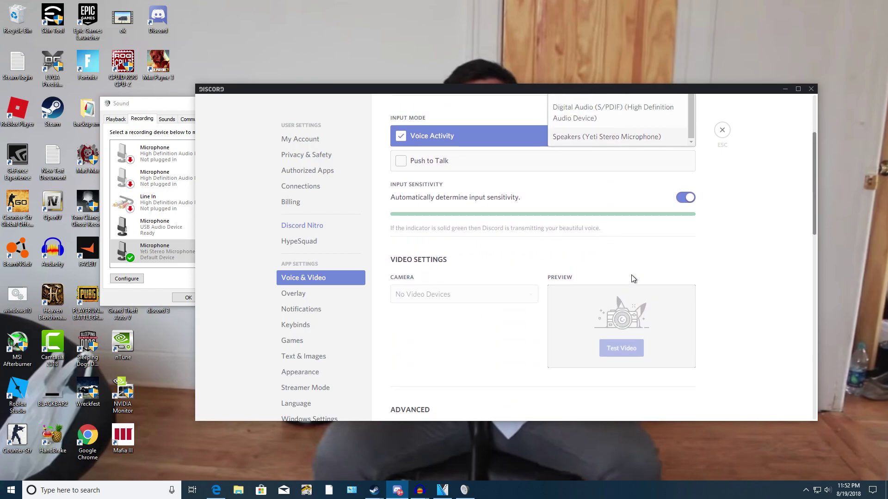
{"action": "scroll", "coordinate": [632, 275], "scroll_direction": "up", "scroll_amount": 3}
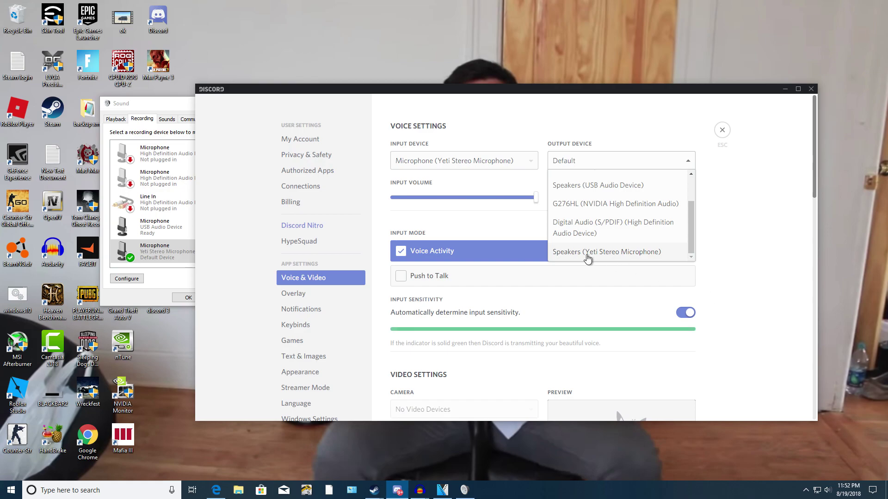
{"action": "left_click", "coordinate": [448, 303]}
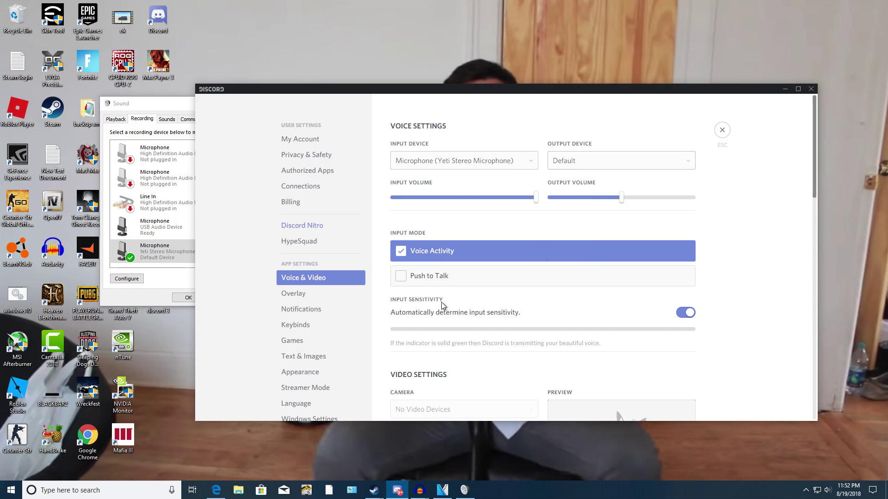
- Try the Push to Talk input mode and a manual input sensitivity of -39 dB, restoring Voice Activity and automatic sensitivity
{"action": "left_click", "coordinate": [432, 276]}
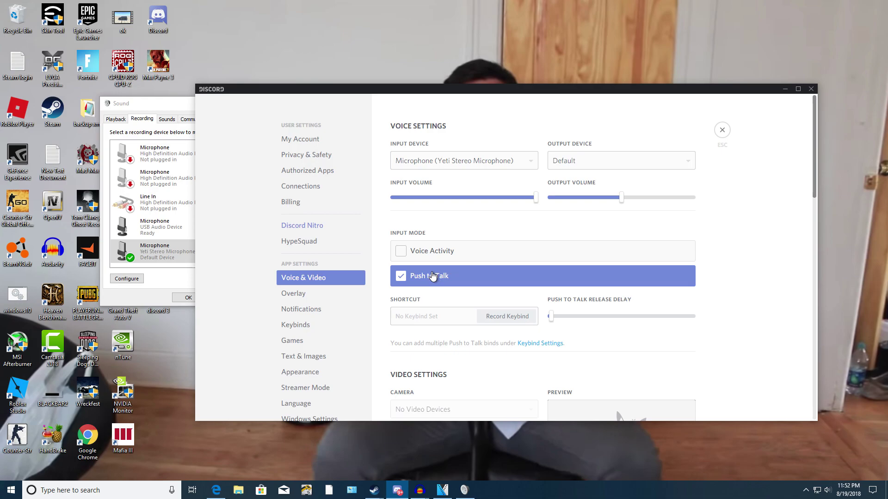
{"action": "left_click", "coordinate": [434, 260]}
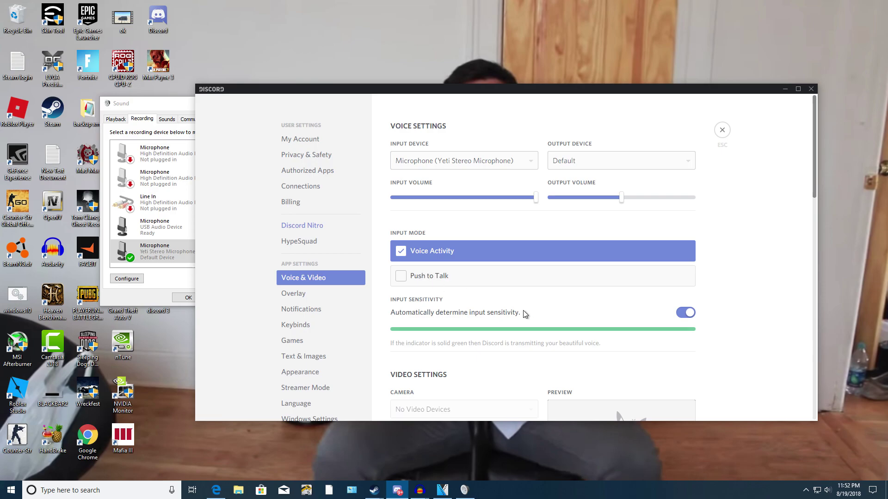
{"action": "left_click", "coordinate": [685, 313]}
{"action": "left_click", "coordinate": [685, 314]}
{"action": "left_click", "coordinate": [684, 314]}
{"action": "left_click_drag", "start_coordinate": [465, 329], "coordinate": [578, 330]}
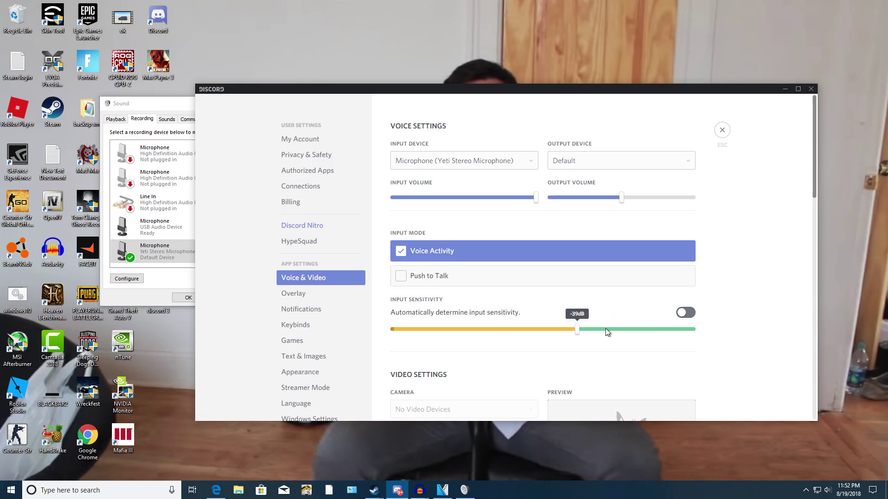
{"action": "left_click", "coordinate": [684, 313]}
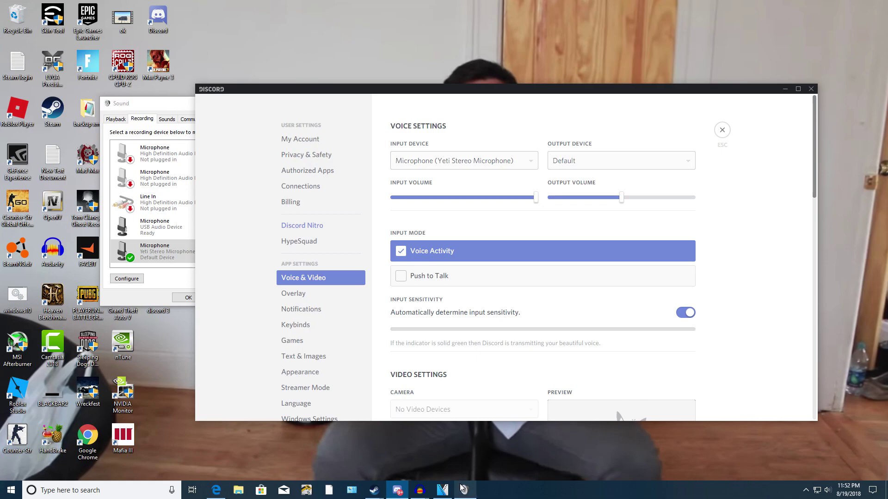
- Leave the voice settings and check the Deafen and Mute toggles of the user account
{"action": "key", "text": "Escape"}
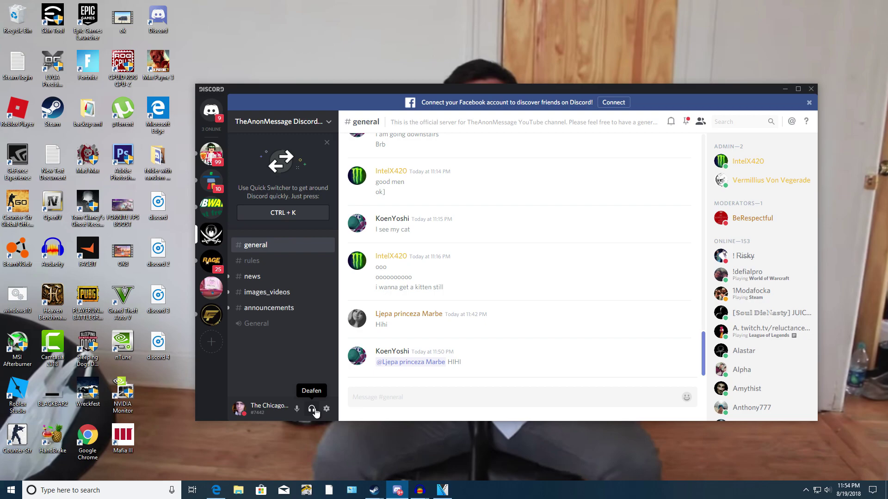
{"action": "left_click", "coordinate": [313, 410]}
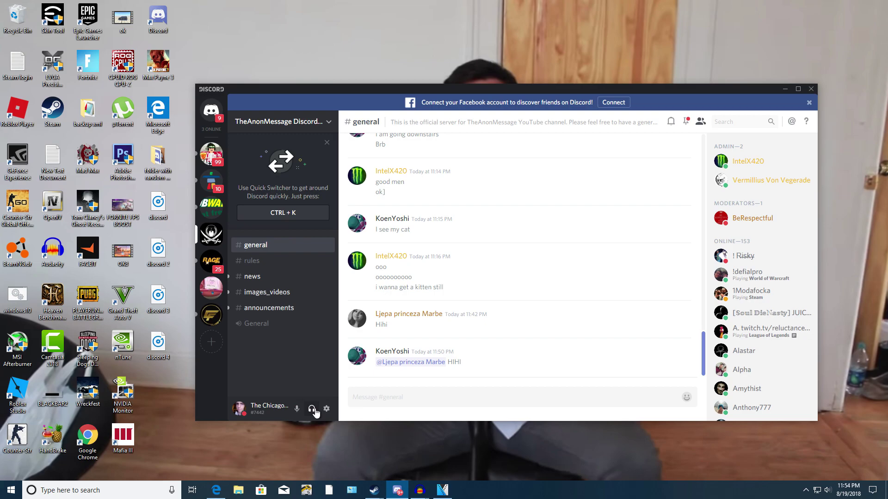
{"action": "left_click", "coordinate": [297, 412]}
{"action": "left_click", "coordinate": [298, 411]}
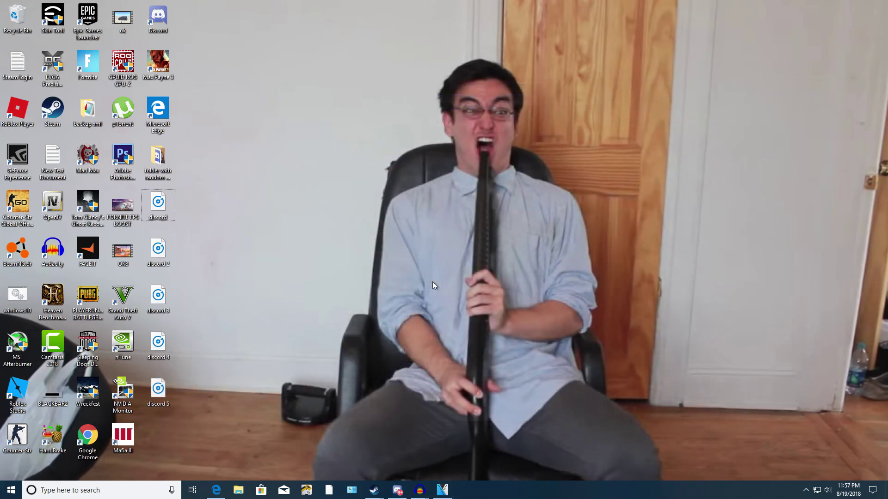
- Open the Windows Device Manager and expand the Audio inputs and outputs category
{"action": "right_click", "coordinate": [11, 490]}
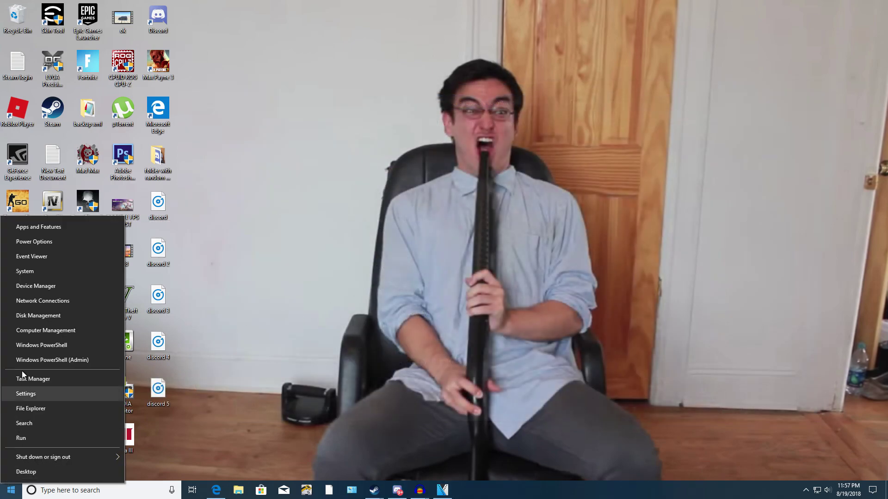
{"action": "left_click", "coordinate": [35, 287]}
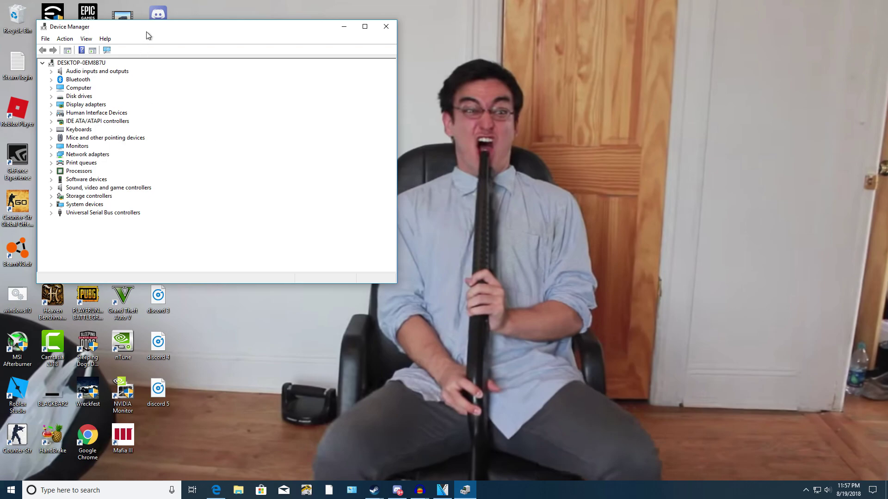
{"action": "left_click_drag", "start_coordinate": [147, 35], "coordinate": [445, 116]}
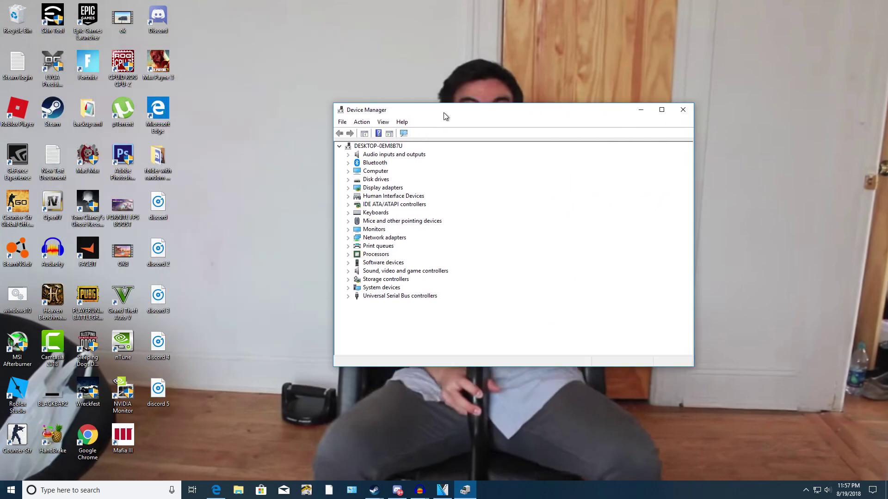
{"action": "left_click", "coordinate": [348, 156]}
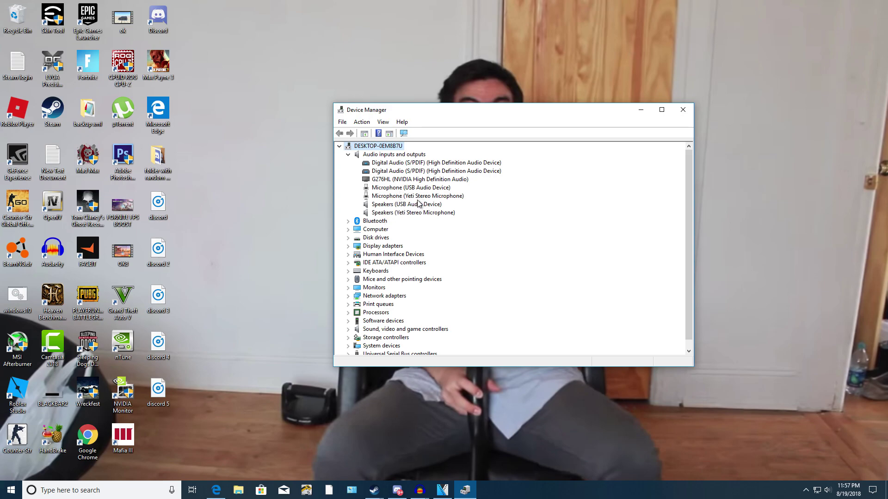
- Inspect the driver options in the properties of Microphone (Yeti Stereo Microphone) and close them without changes
{"action": "left_click", "coordinate": [386, 188]}
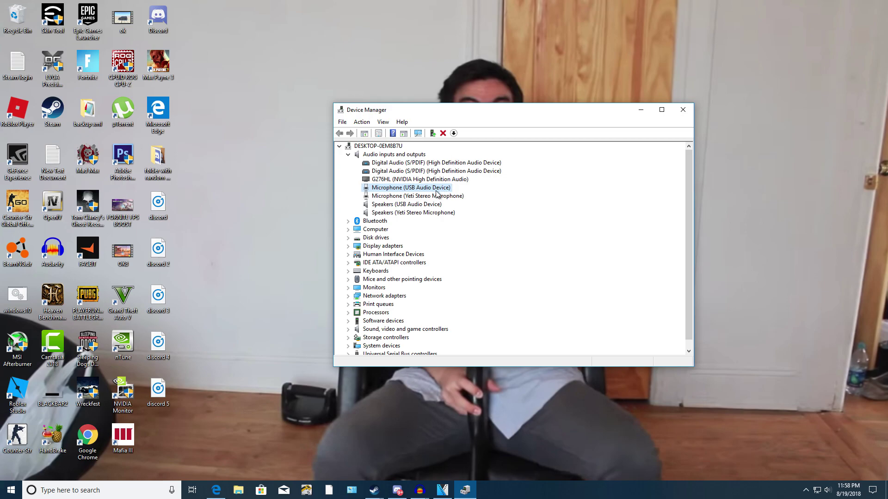
{"action": "left_click", "coordinate": [417, 197]}
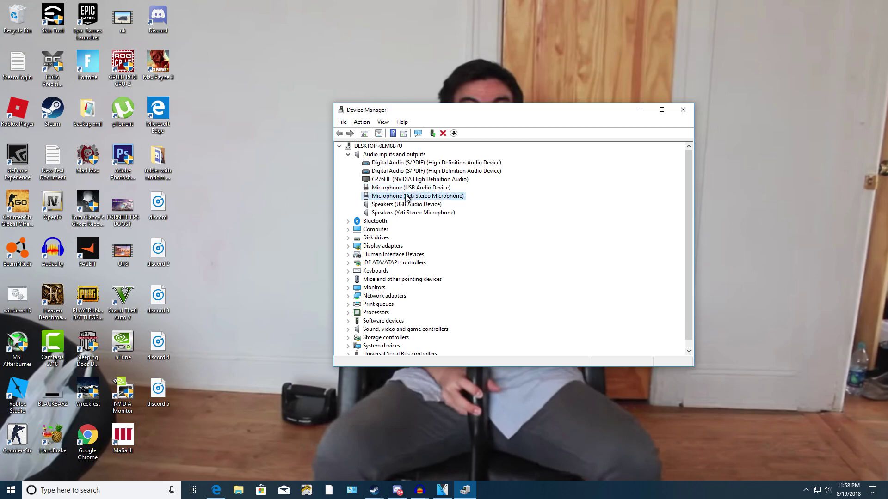
{"action": "double_click", "coordinate": [407, 198]}
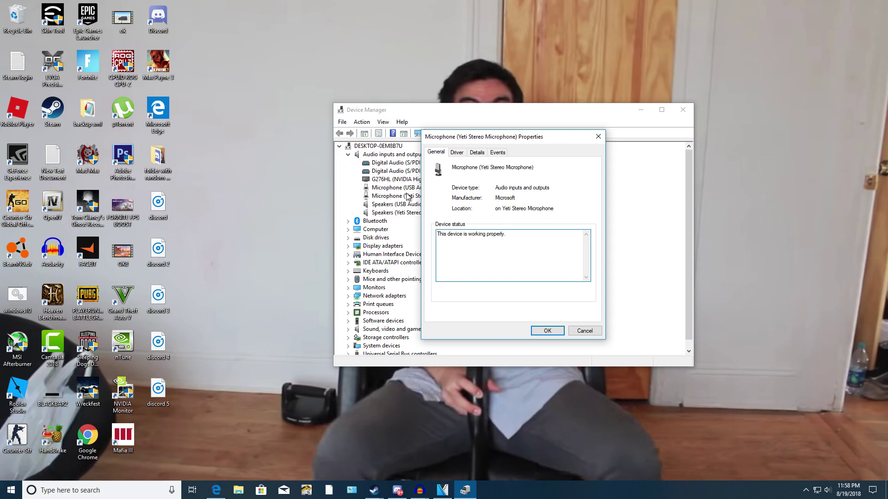
{"action": "left_click", "coordinate": [458, 153]}
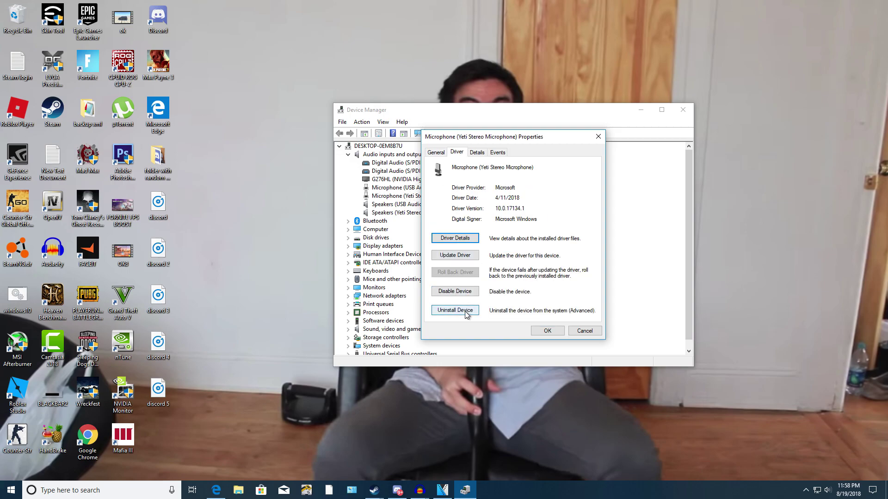
{"action": "left_click", "coordinate": [583, 331]}
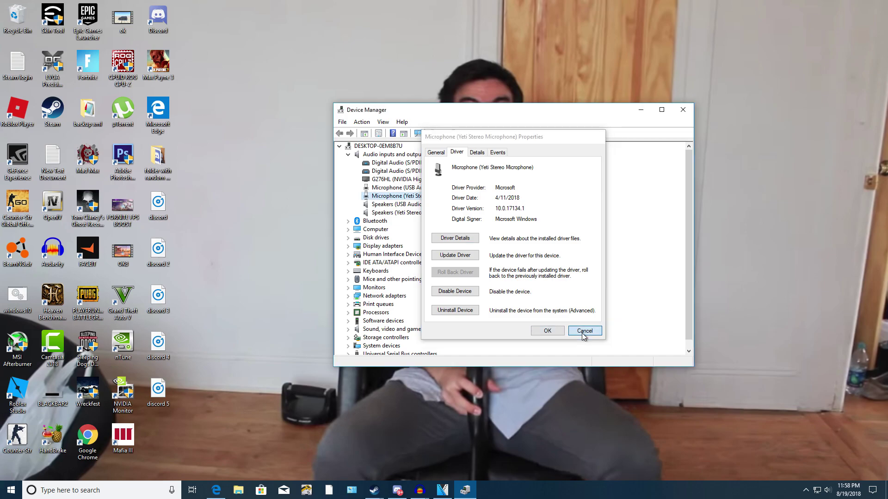
- Scan for hardware changes and close Device Manager
{"action": "left_click", "coordinate": [362, 122]}
{"action": "mouse_move", "coordinate": [382, 122]}
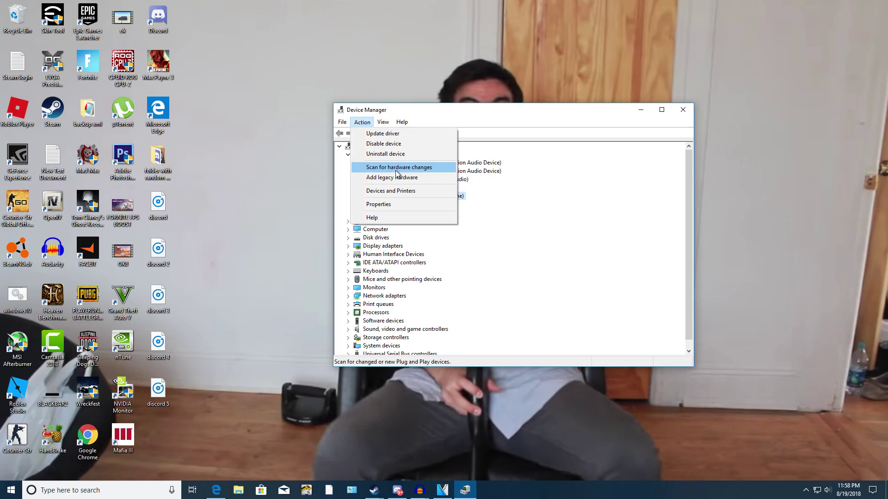
{"action": "left_click", "coordinate": [396, 169]}
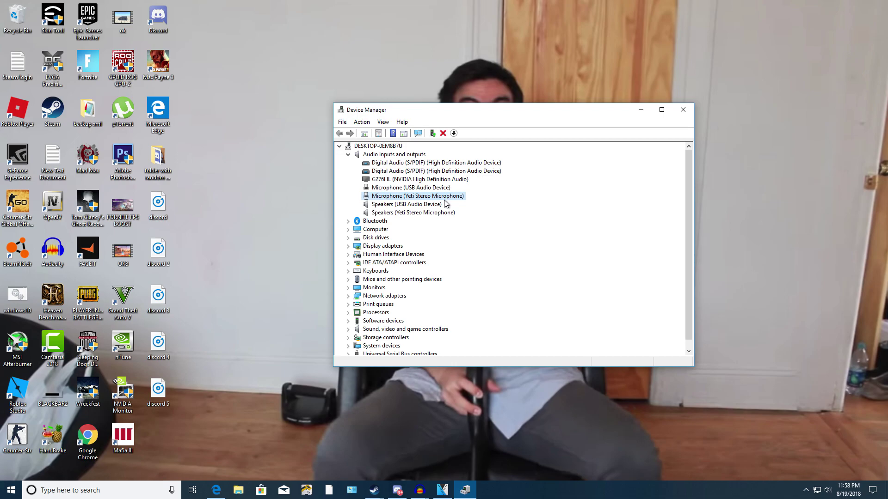
{"action": "left_click_drag", "start_coordinate": [425, 115], "coordinate": [417, 108]}
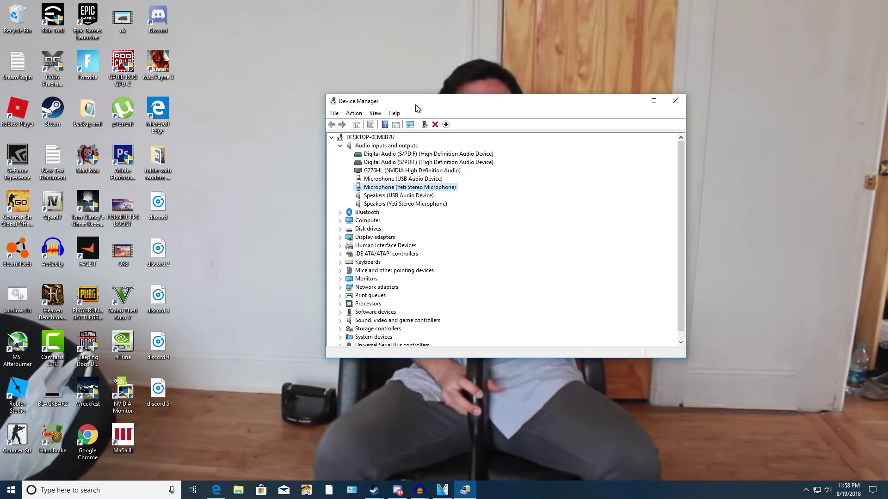
{"action": "left_click", "coordinate": [675, 101]}
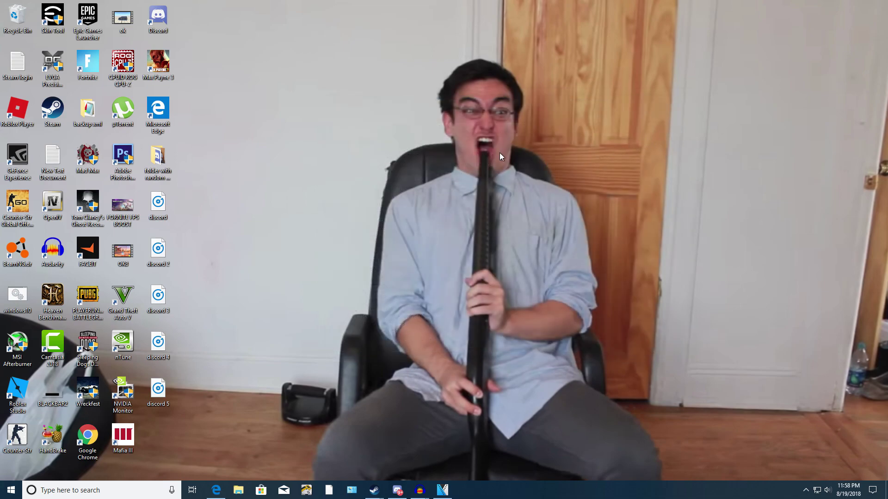